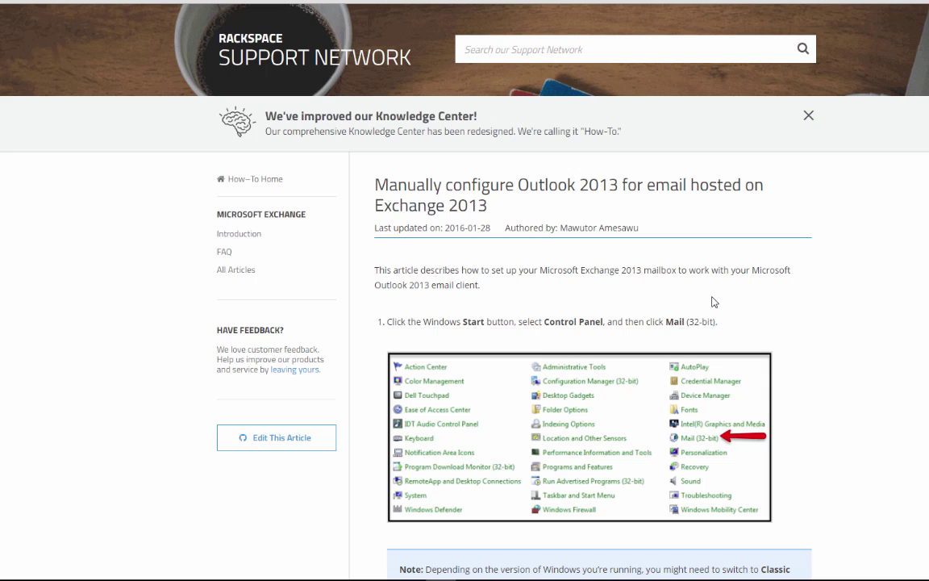
Scroll through the Outlook setup steps 3–5, then back up to step 4
scroll(723, 300, "down", 1)
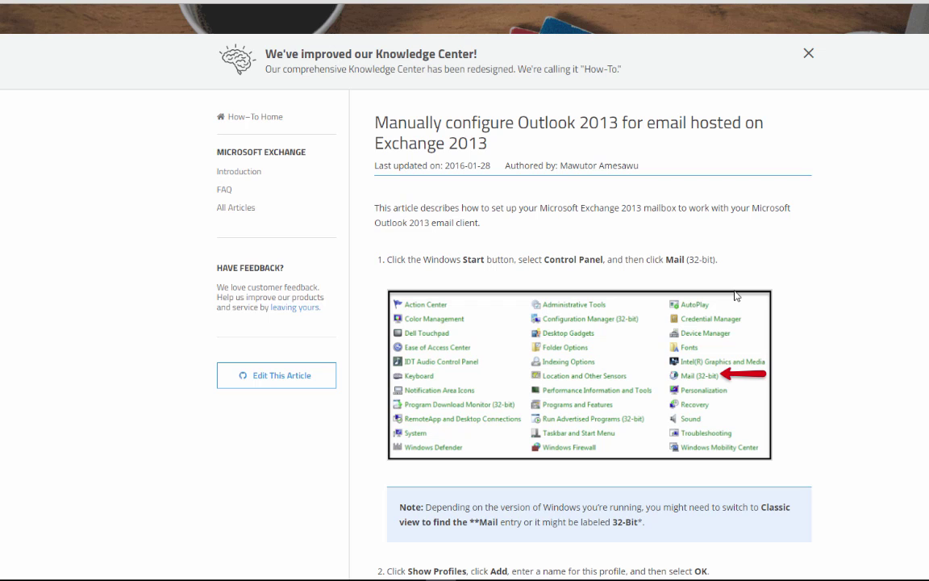
scroll(738, 289, "down", 5)
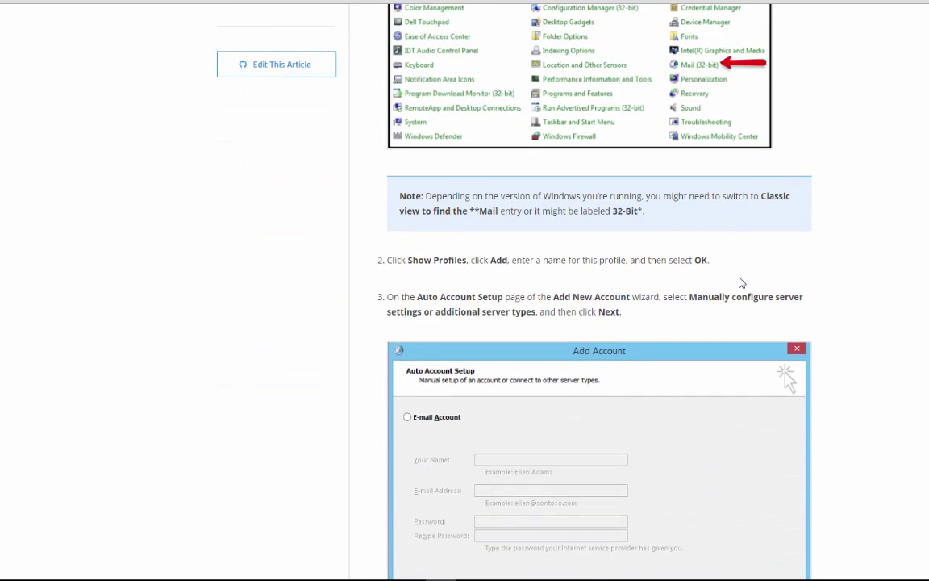
scroll(740, 283, "down", 4)
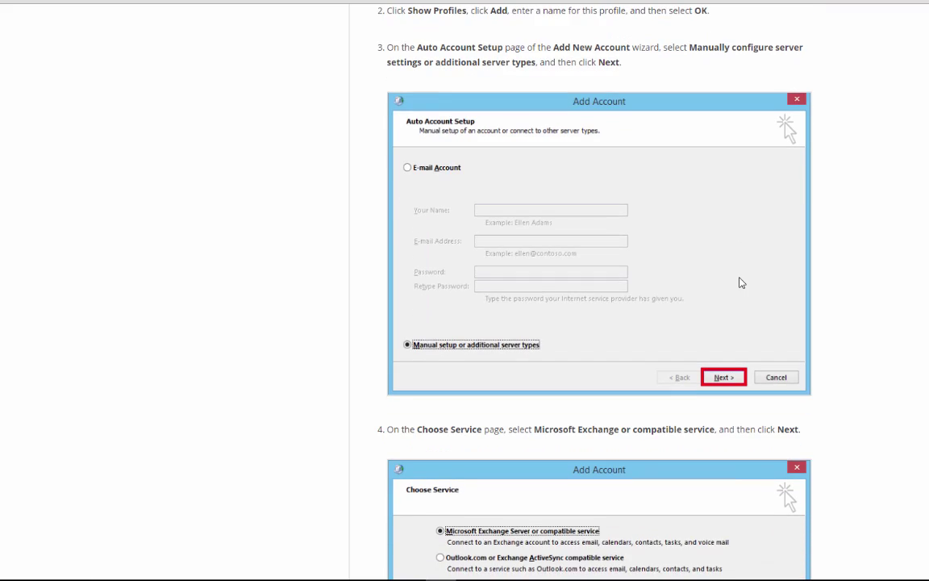
scroll(741, 283, "down", 4)
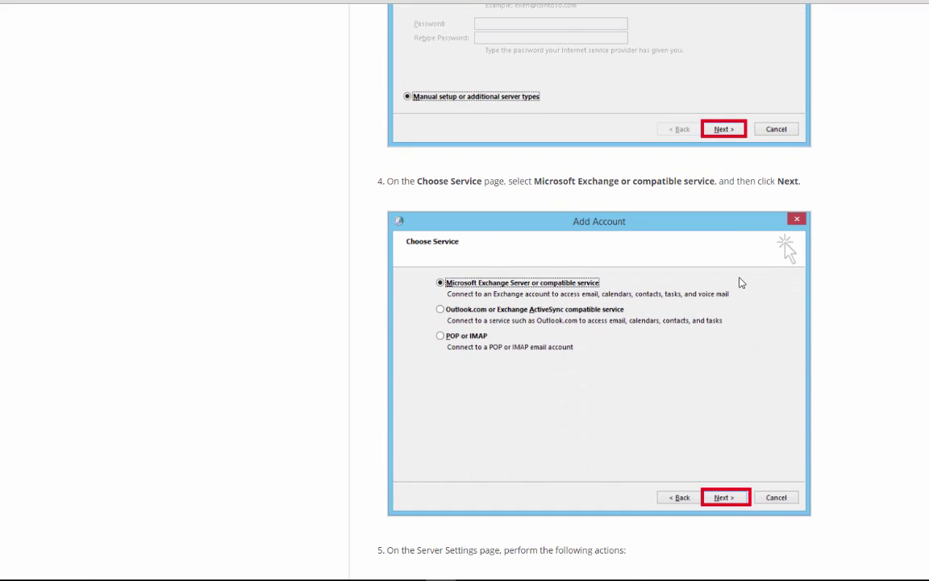
scroll(750, 278, "down", 6)
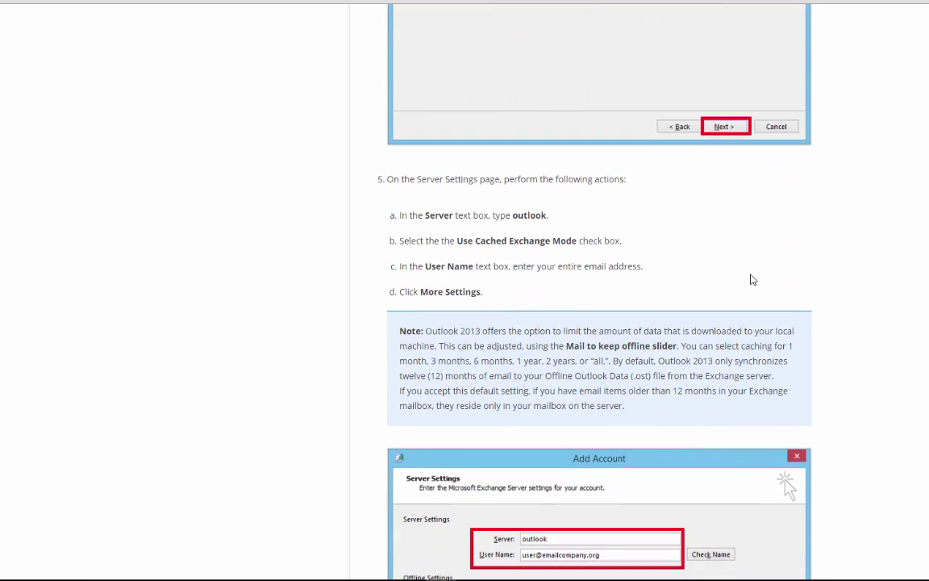
scroll(750, 278, "down", 5)
scroll(751, 278, "up", 10)
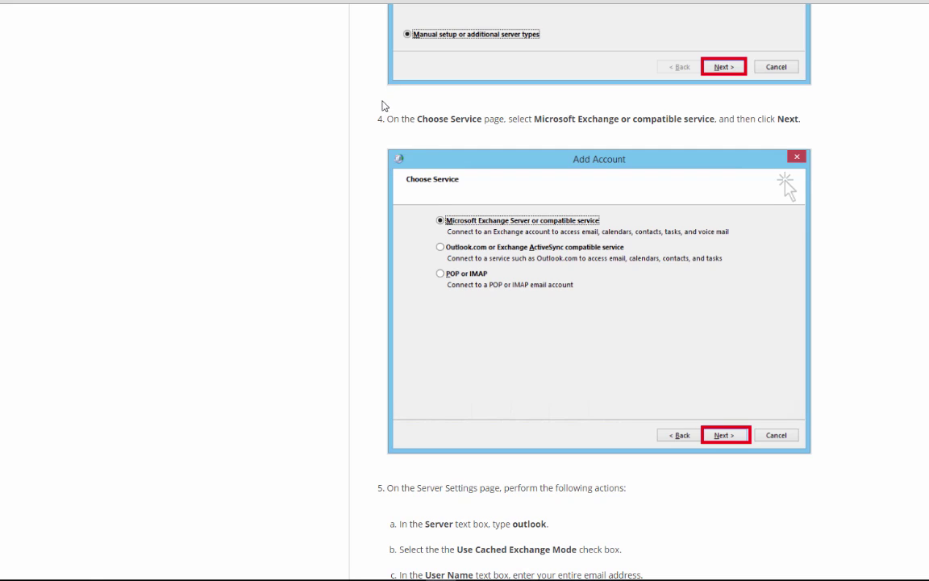
scroll(421, 211, "up", 3)
Scroll up toward the top of the Cloud Office email DNS records article
scroll(425, 220, "up", 7)
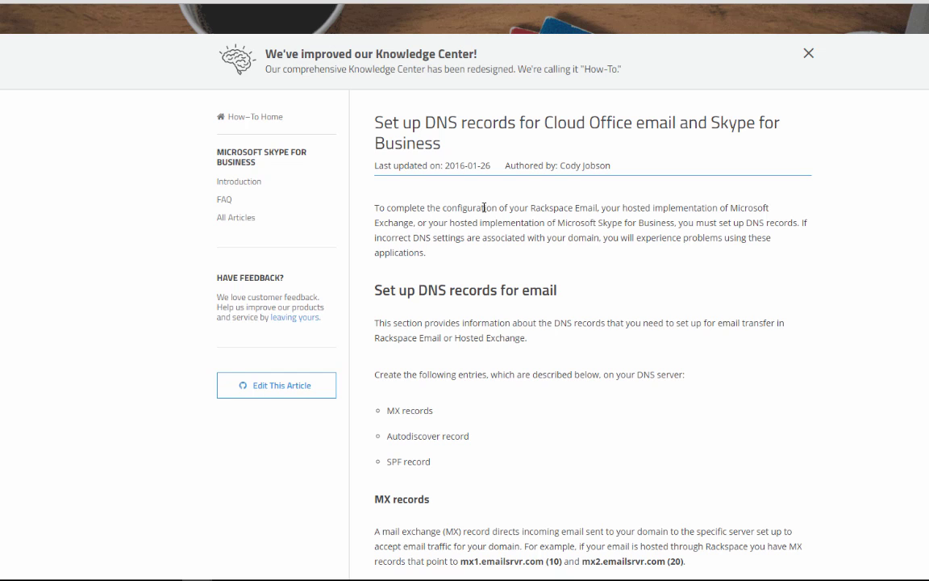
Scroll back up the DNS records article before returning to the Vidahost homepage
scroll(303, 142, "up", 2)
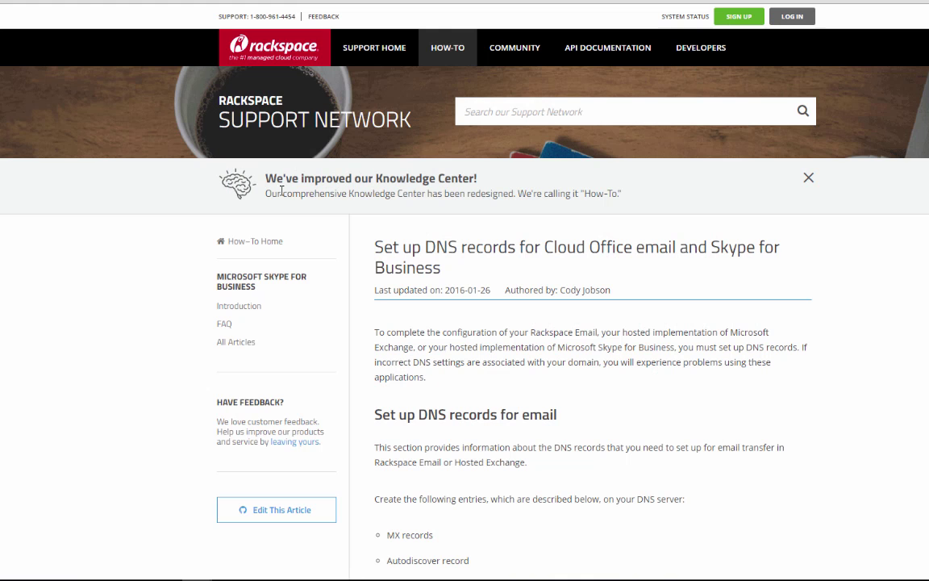
Highlight the MX records heading and the mx1.emailsrvr.com destination to check them
scroll(612, 359, "down", 7)
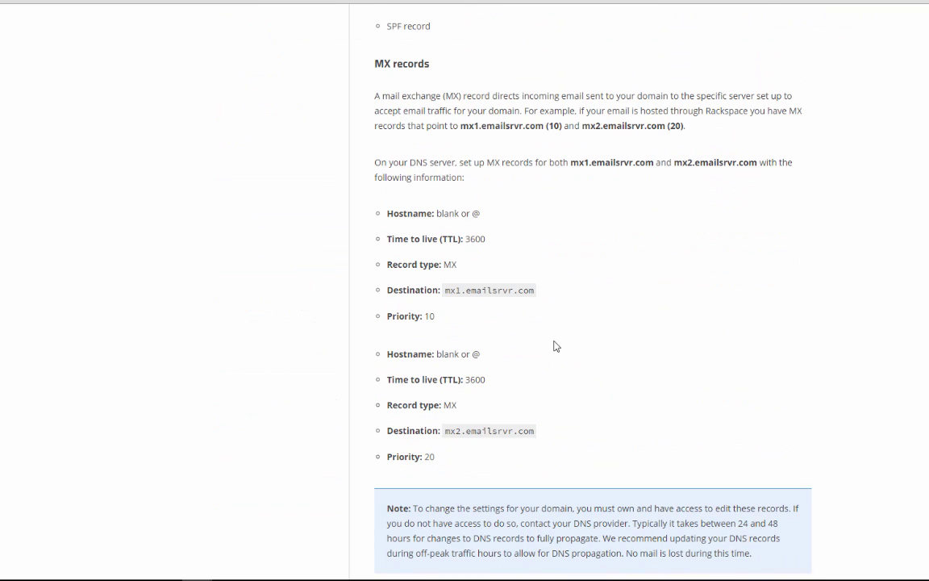
left_click_drag(375, 64, 473, 70)
left_click(446, 290)
left_click_drag(446, 290, 535, 291)
left_click(541, 298)
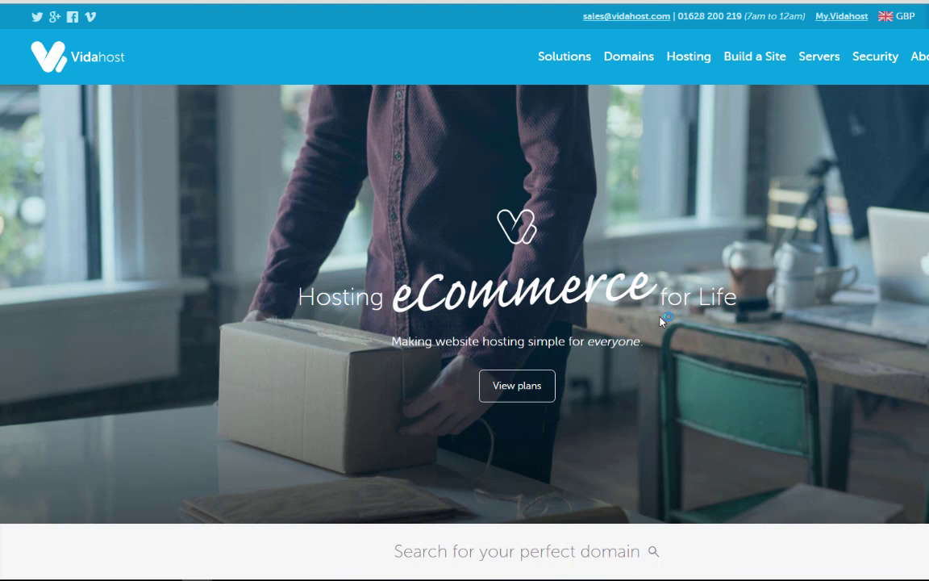
Sign in to the My.Vidahost client area with the saved login details
left_click(841, 21)
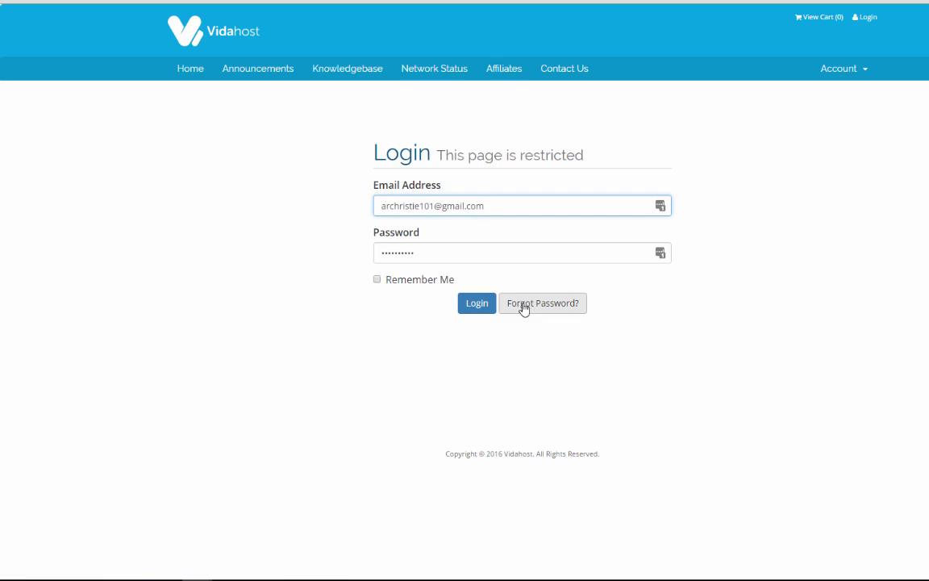
left_click(476, 309)
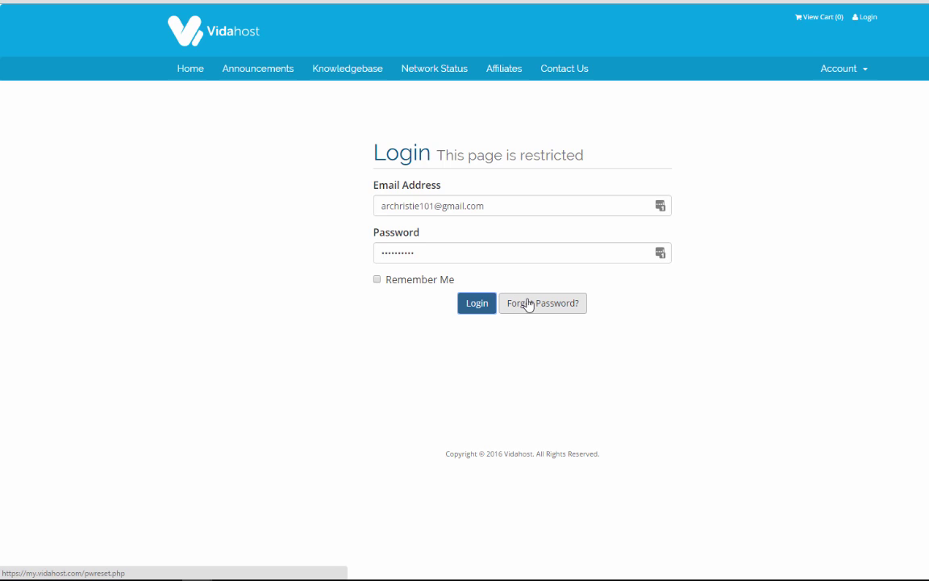
left_click(474, 307)
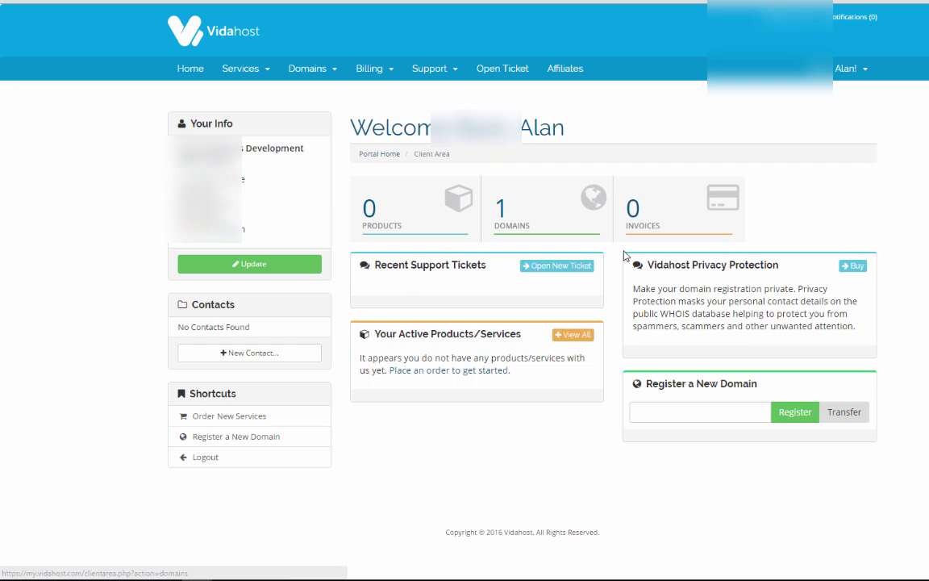
Open the Custom DNS Records page for the shorebd.co.uk domain
left_click(509, 211)
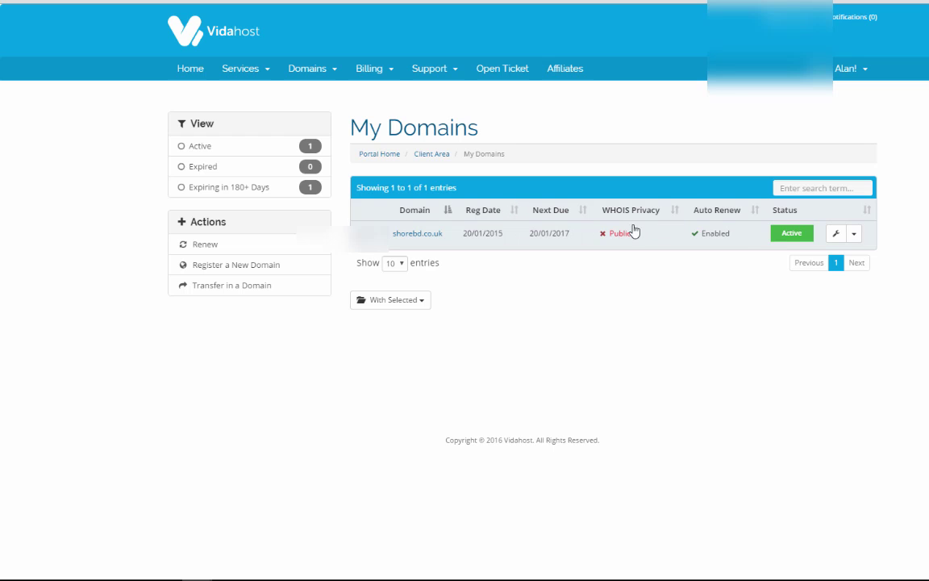
left_click(790, 235)
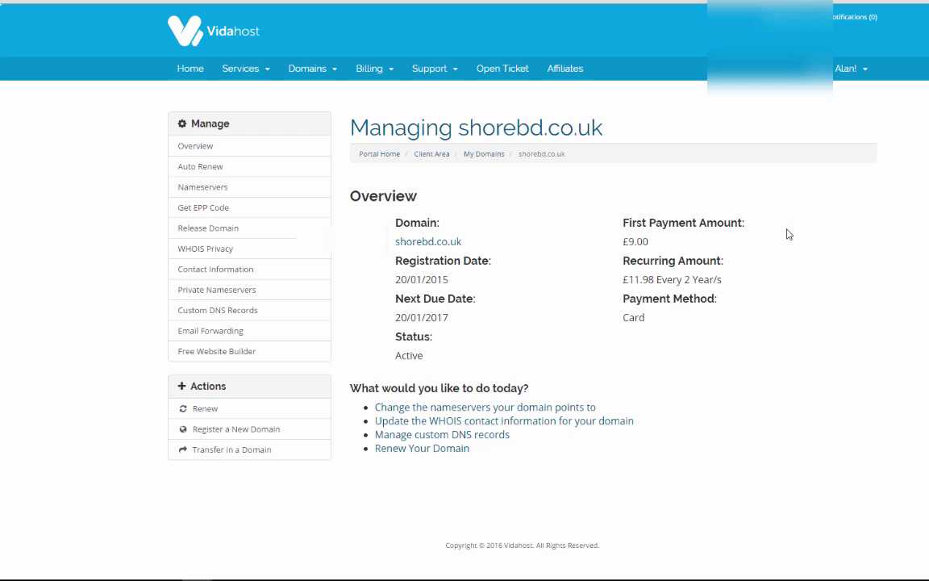
left_click(203, 186)
left_click(225, 316)
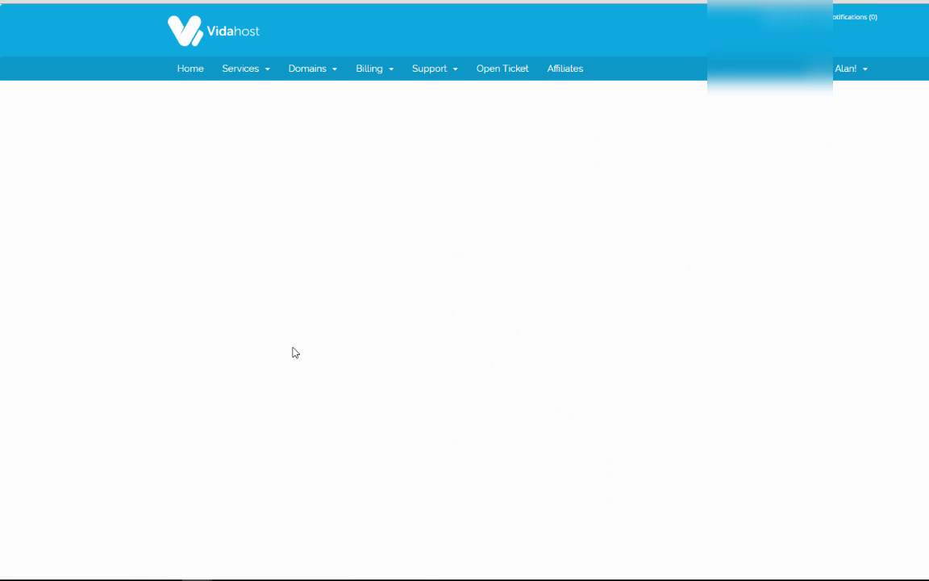
Replace the new record's name with autodiscover
scroll(421, 347, "down", 4)
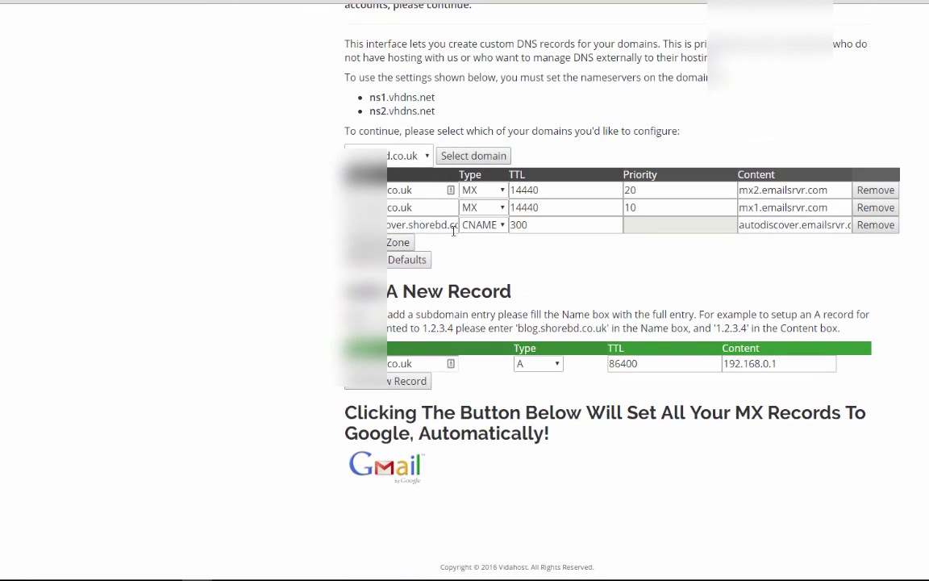
left_click(421, 225)
left_click(414, 365)
left_click_drag(413, 365, 322, 327)
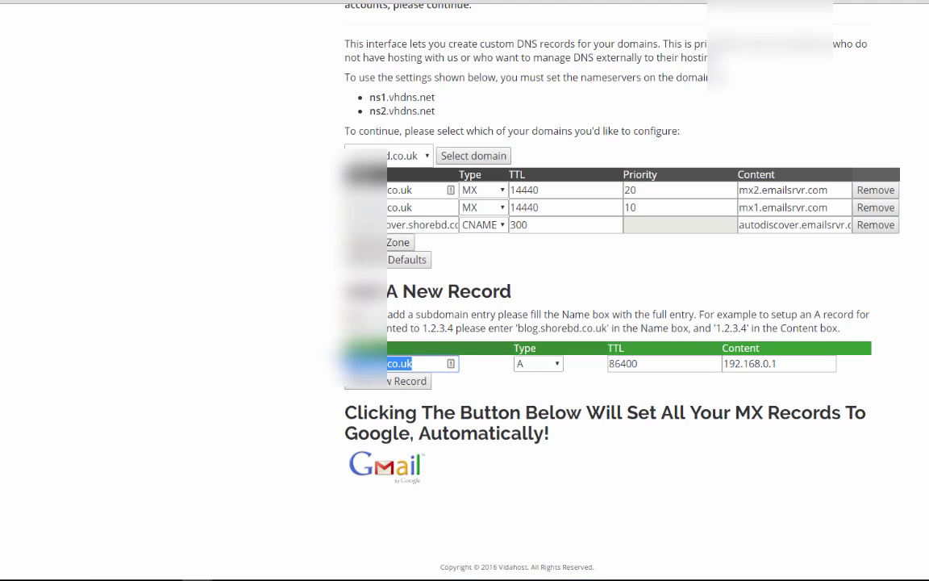
key("BackSpace")
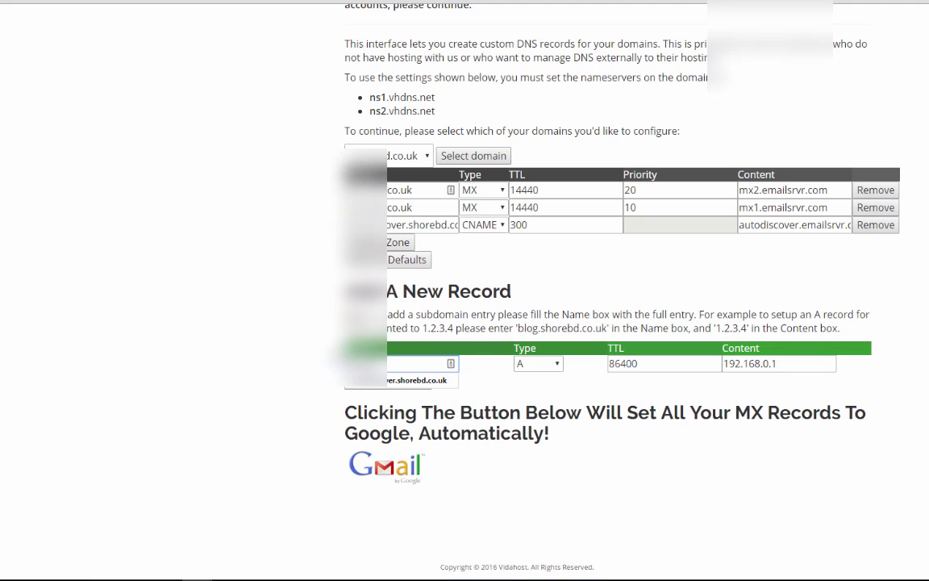
type("autodiscover")
Change the TTL from 86400 to 3600 and select the 192.168.0.1 content placeholder
double_click(646, 363)
type("3600")
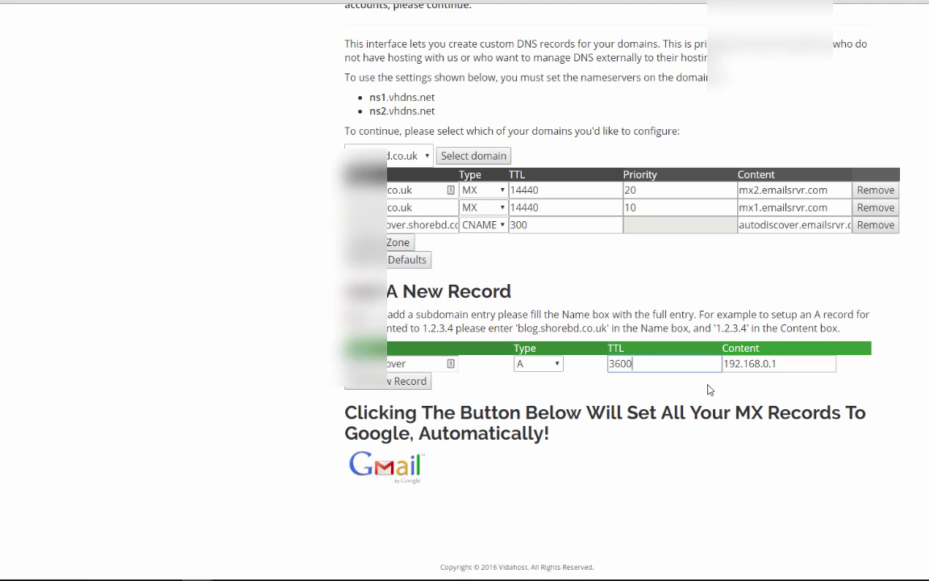
left_click_drag(805, 362, 720, 372)
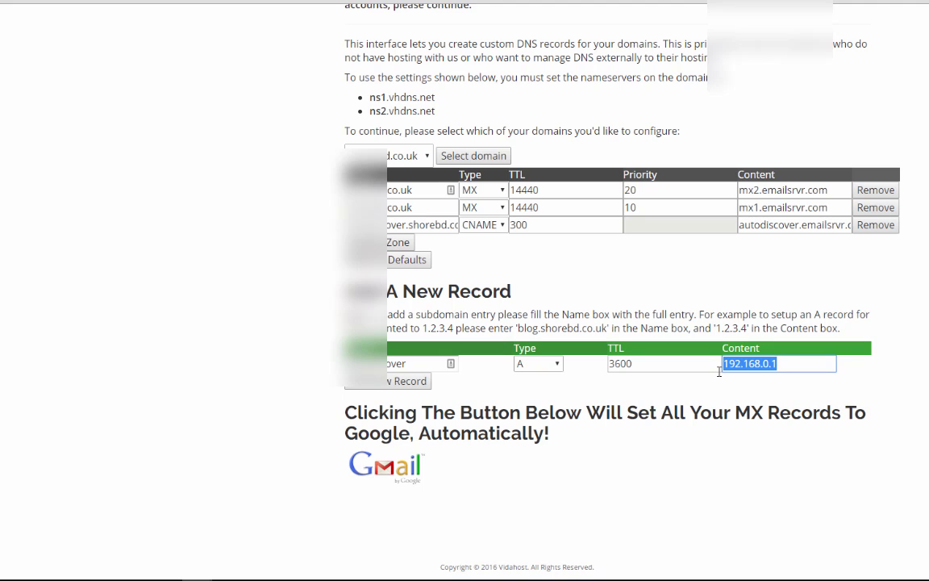
key("alt+Tab")
Copy autodiscover.emailsrvr.com from the Rackspace article into the record's Content box
scroll(574, 419, "up", 5)
scroll(579, 407, "down", 10)
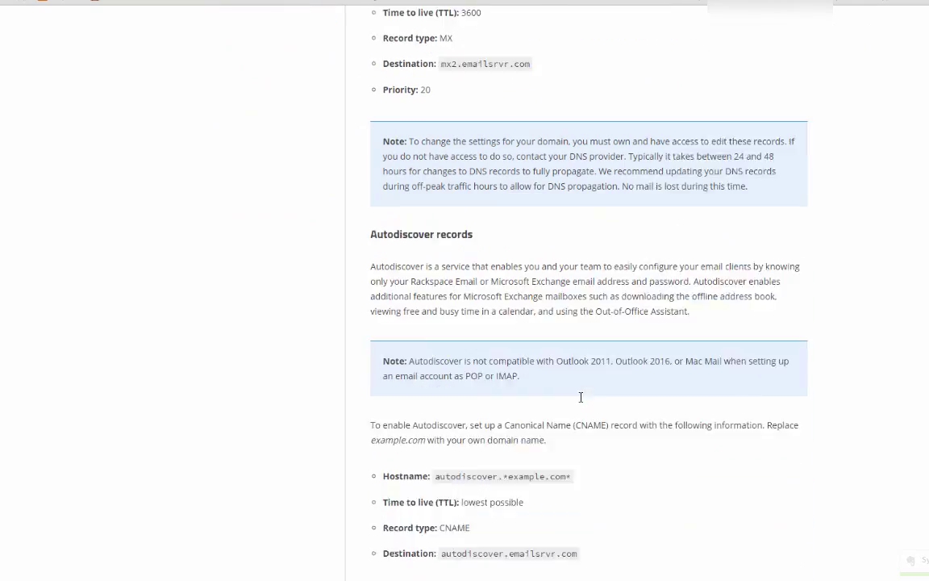
left_click_drag(441, 487, 576, 486)
key("ctrl+c")
key("alt+Tab")
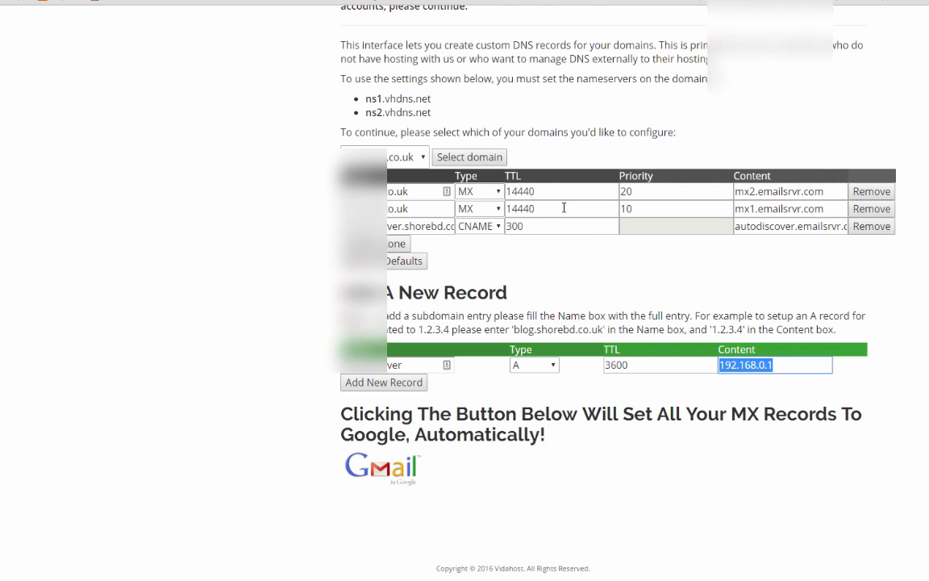
key("ctrl+v")
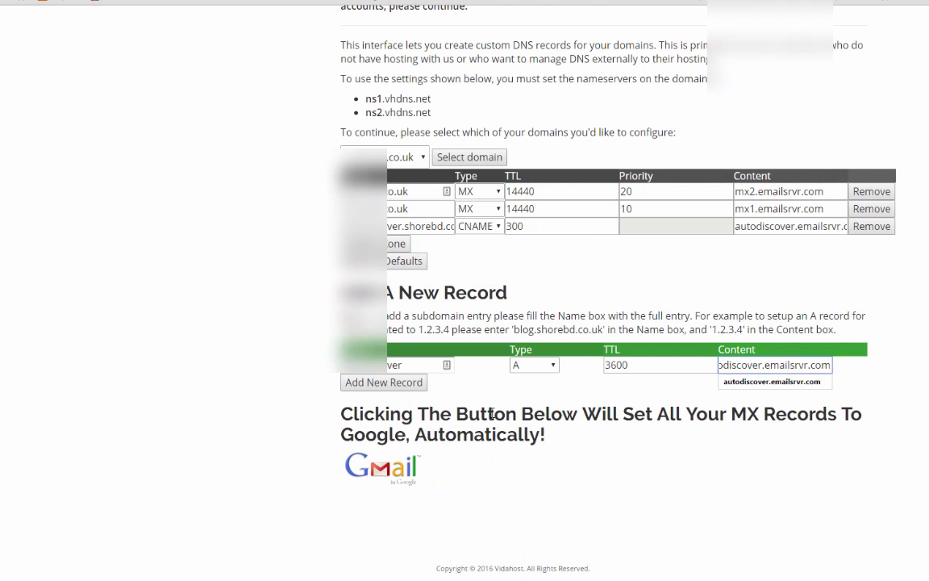